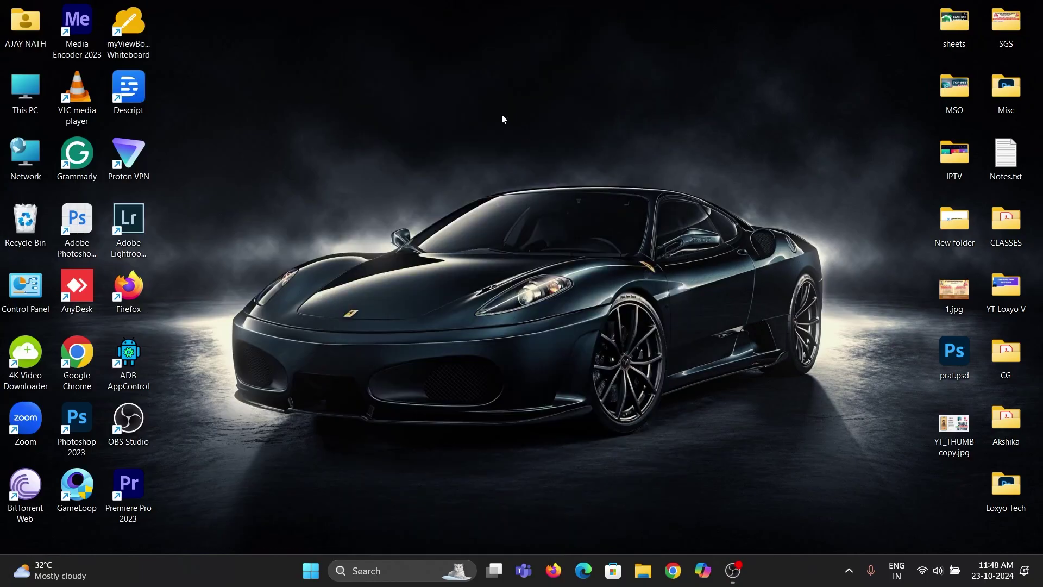
Refresh the Windows desktop from its right-click menu
{"action": "right_click", "coordinate": [501, 118]}
{"action": "left_click", "coordinate": [591, 181]}
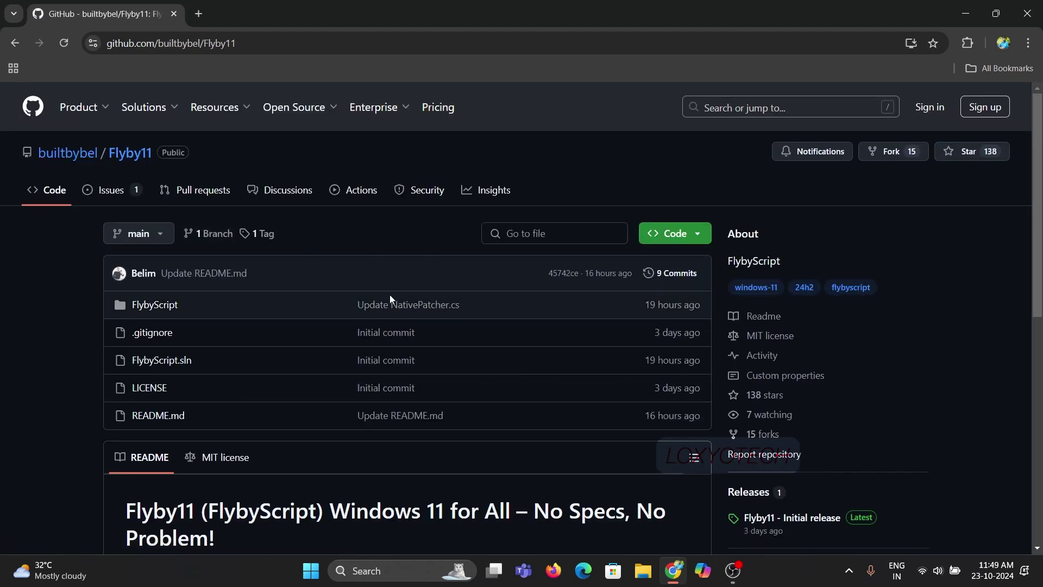
{"action": "scroll", "coordinate": [390, 294], "scroll_direction": "down", "scroll_amount": 1}
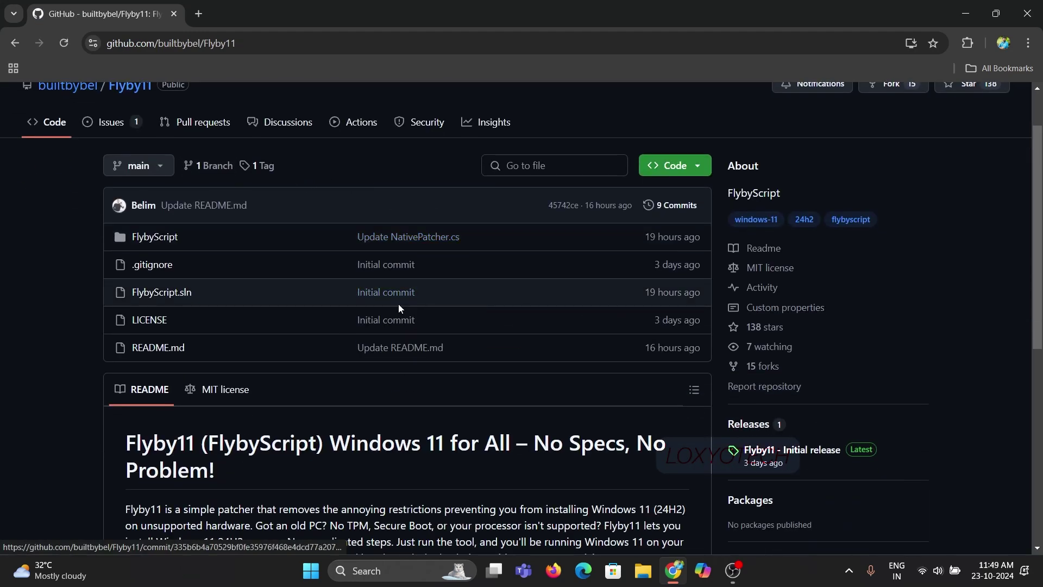
{"action": "scroll", "coordinate": [399, 306], "scroll_direction": "down", "scroll_amount": 3}
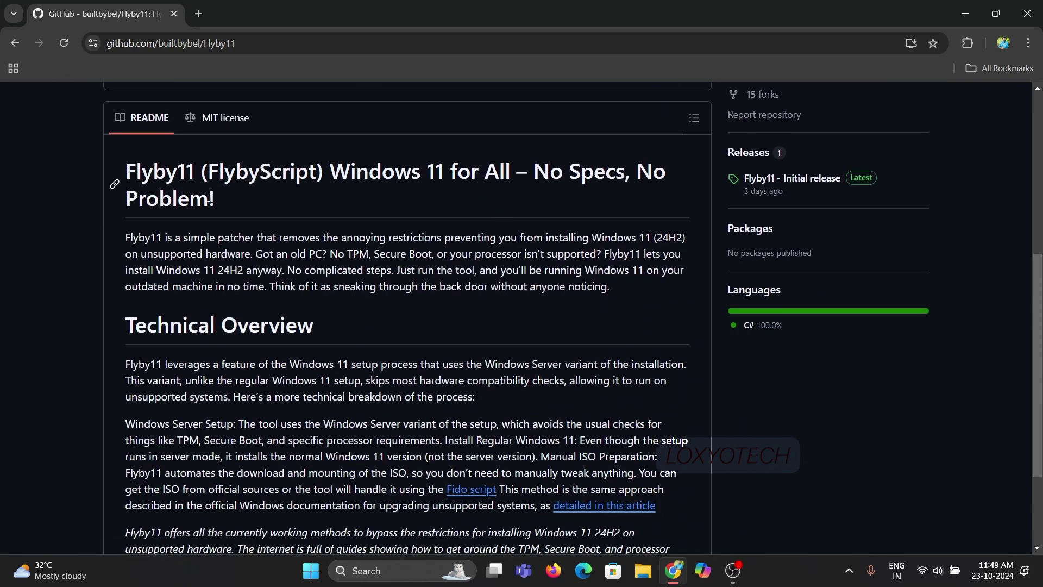
Open the 'Flyby11 - Initial release' page and download flybyscript.zip from its Assets
{"action": "left_click_drag", "start_coordinate": [153, 173], "coordinate": [580, 222]}
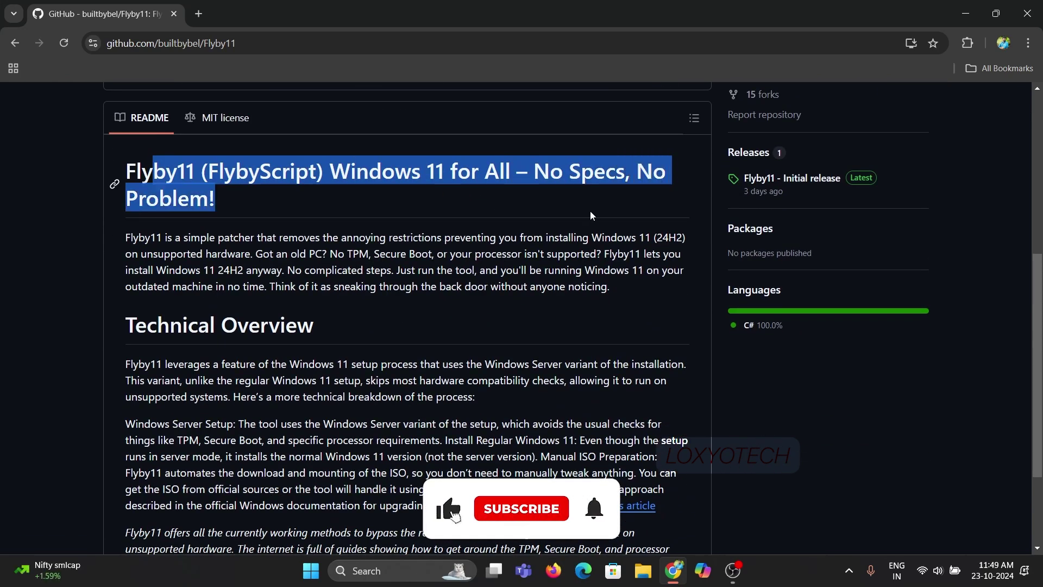
{"action": "scroll", "coordinate": [580, 222], "scroll_direction": "down", "scroll_amount": 2}
{"action": "scroll", "coordinate": [489, 291], "scroll_direction": "up", "scroll_amount": 4}
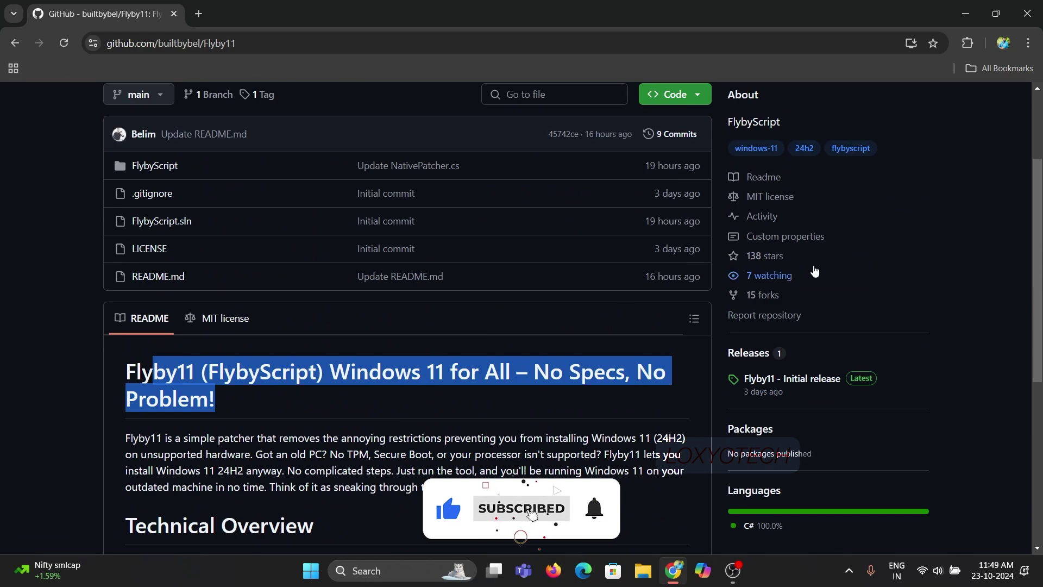
{"action": "scroll", "coordinate": [958, 266], "scroll_direction": "up", "scroll_amount": 1}
{"action": "scroll", "coordinate": [957, 266], "scroll_direction": "down", "scroll_amount": 2}
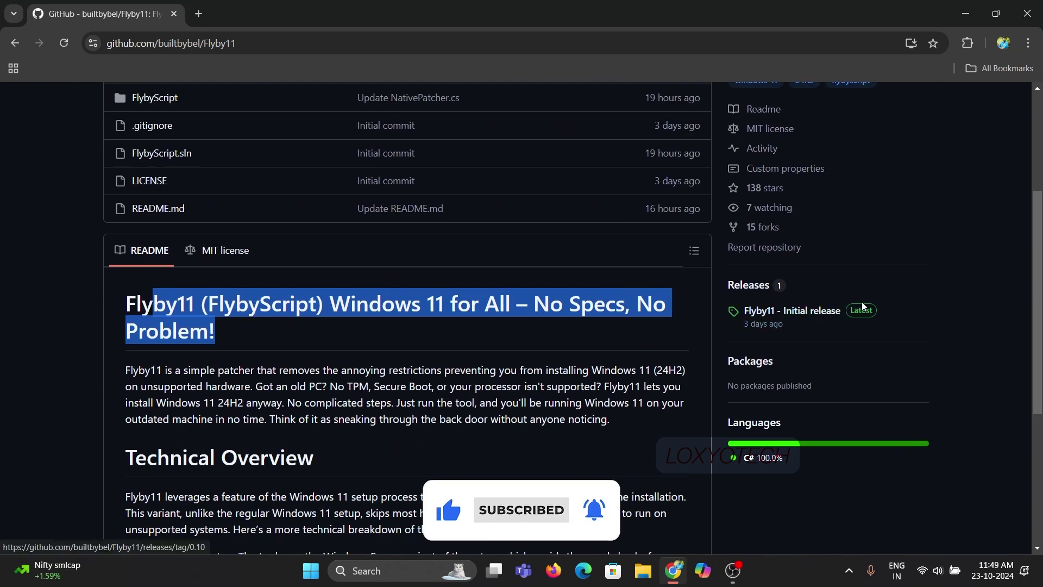
{"action": "left_click", "coordinate": [819, 310]}
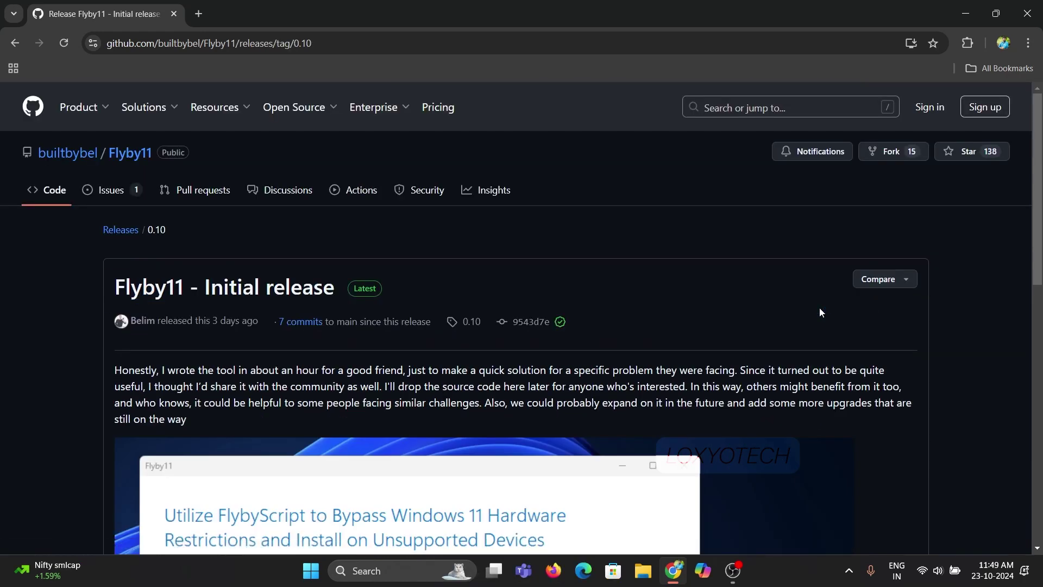
{"action": "scroll", "coordinate": [566, 299], "scroll_direction": "down", "scroll_amount": 4}
{"action": "scroll", "coordinate": [565, 298], "scroll_direction": "down", "scroll_amount": 1}
{"action": "scroll", "coordinate": [535, 296], "scroll_direction": "down", "scroll_amount": 3}
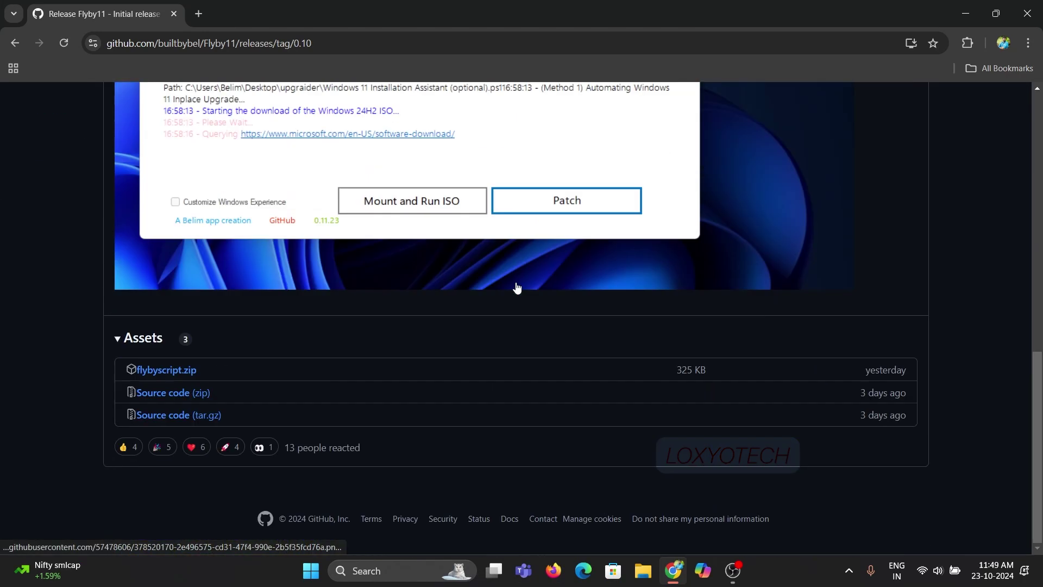
{"action": "scroll", "coordinate": [515, 286], "scroll_direction": "up", "scroll_amount": 6}
{"action": "scroll", "coordinate": [252, 142], "scroll_direction": "up", "scroll_amount": 2}
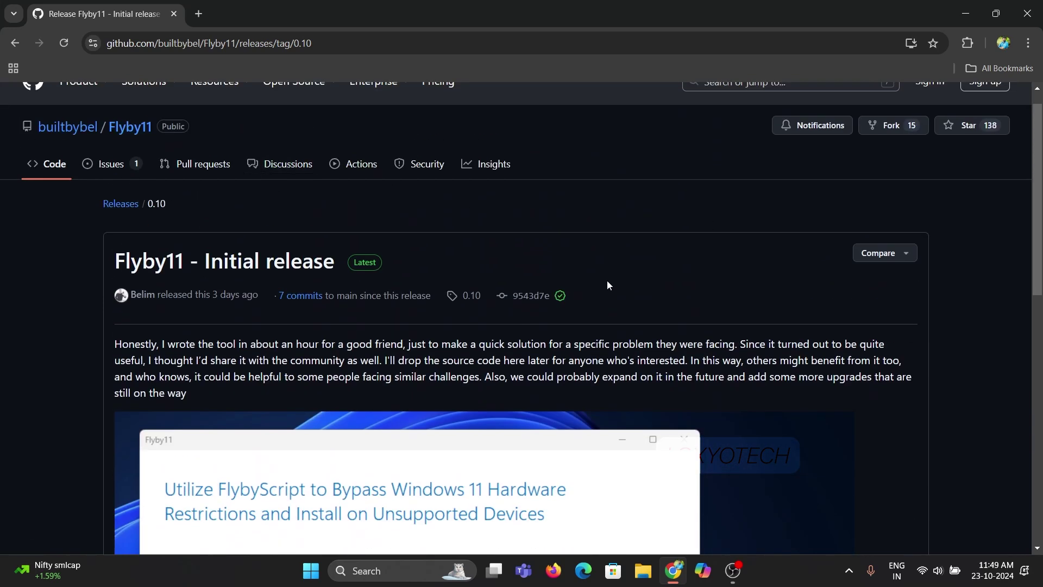
{"action": "scroll", "coordinate": [556, 292], "scroll_direction": "down", "scroll_amount": 2}
{"action": "scroll", "coordinate": [496, 295], "scroll_direction": "down", "scroll_amount": 5}
{"action": "scroll", "coordinate": [498, 303], "scroll_direction": "down", "scroll_amount": 1}
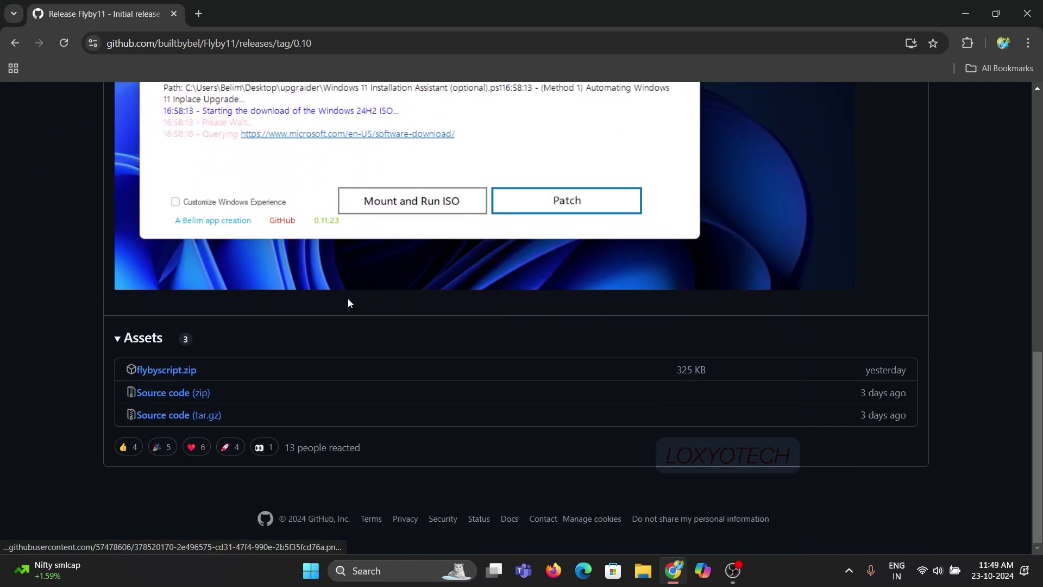
{"action": "left_click", "coordinate": [178, 371]}
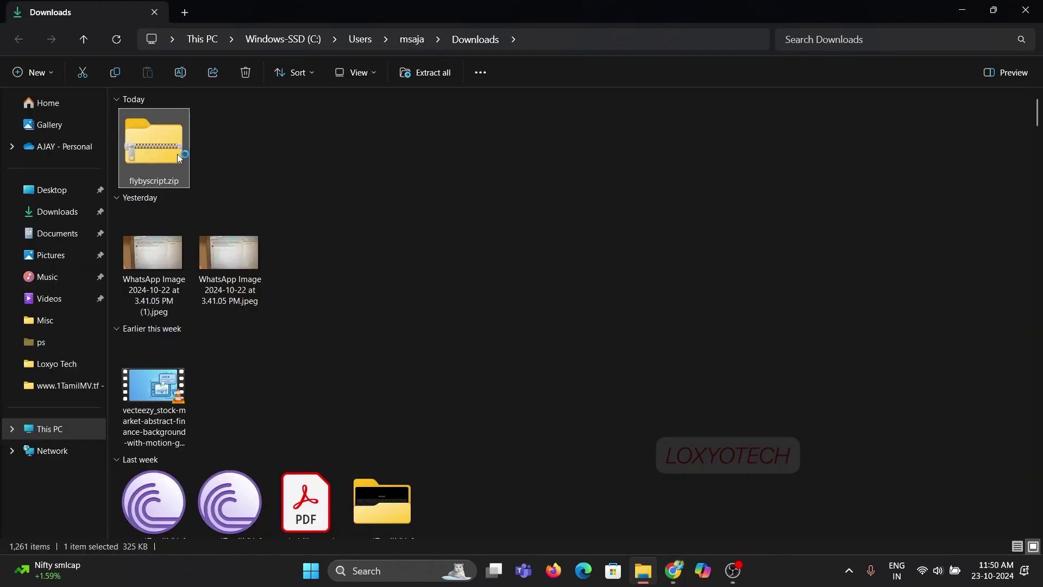
Extract flybyscript.zip with WinRAR to flybyscript\ and run Flyby11.exe from that folder
{"action": "right_click", "coordinate": [177, 155]}
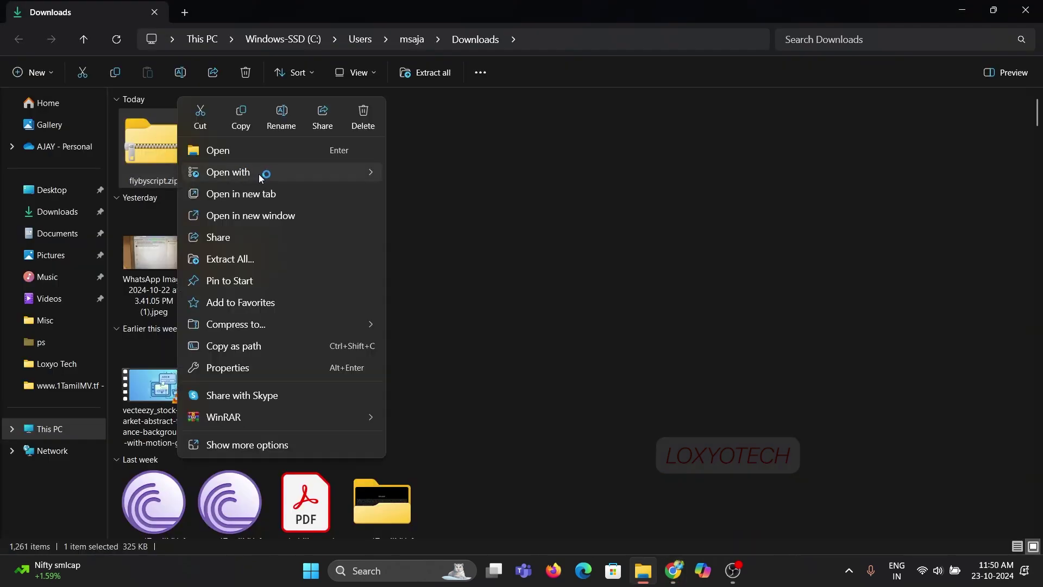
{"action": "mouse_move", "coordinate": [229, 172]}
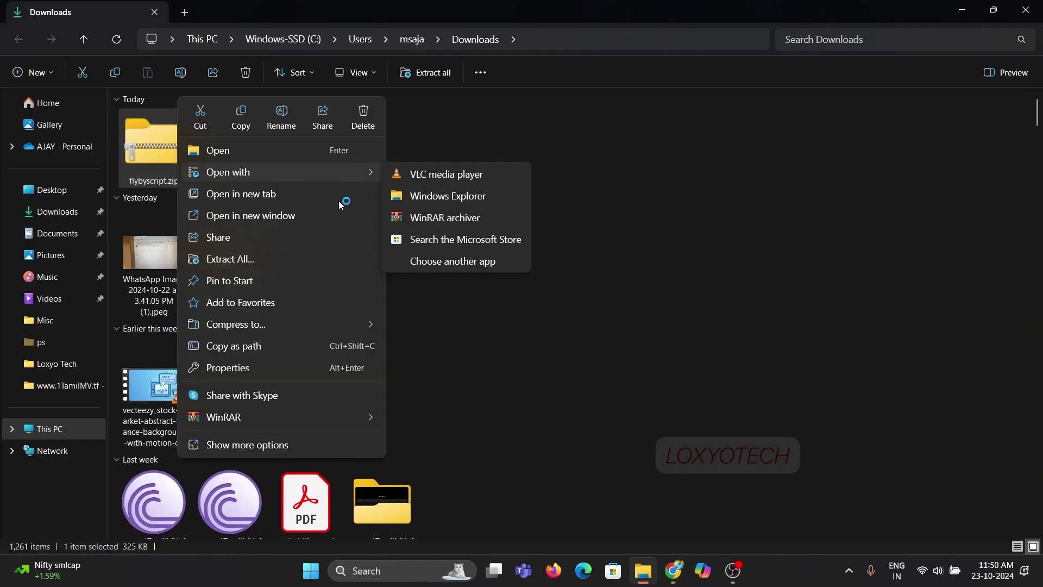
{"action": "mouse_move", "coordinate": [223, 416]}
{"action": "left_click", "coordinate": [477, 462]}
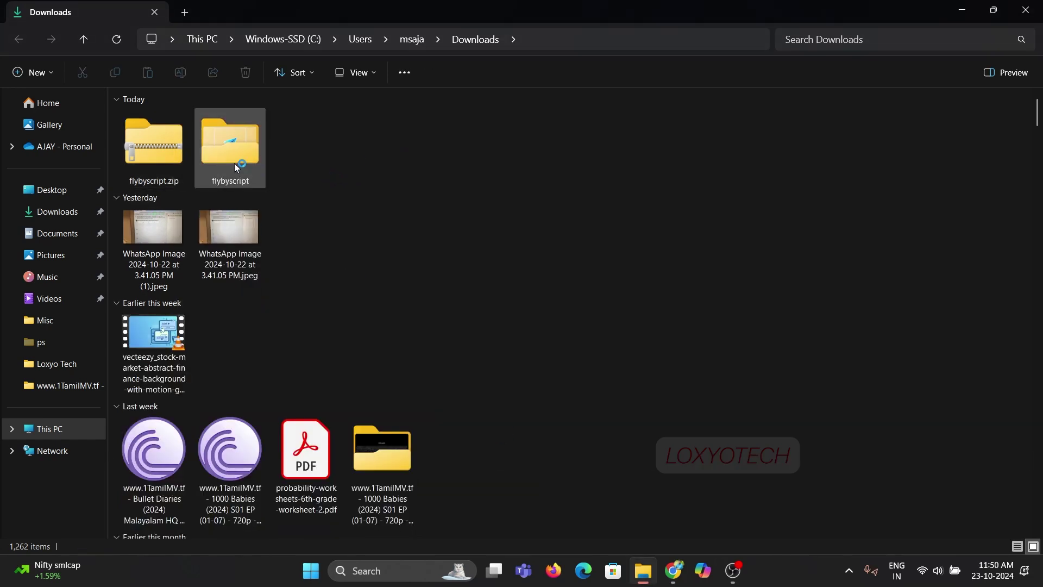
{"action": "double_click", "coordinate": [233, 163]}
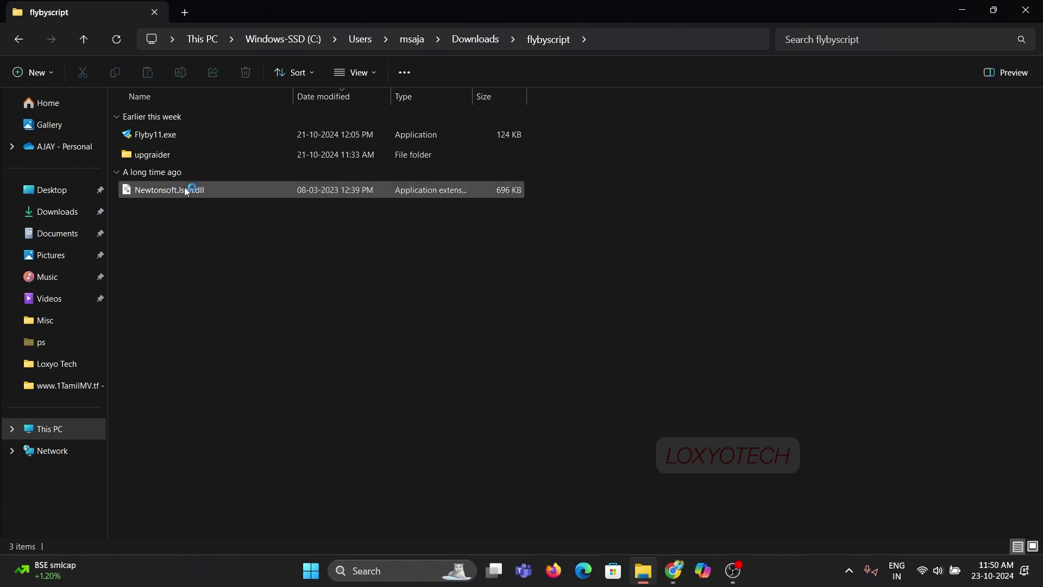
{"action": "double_click", "coordinate": [191, 139]}
{"action": "double_click", "coordinate": [170, 138]}
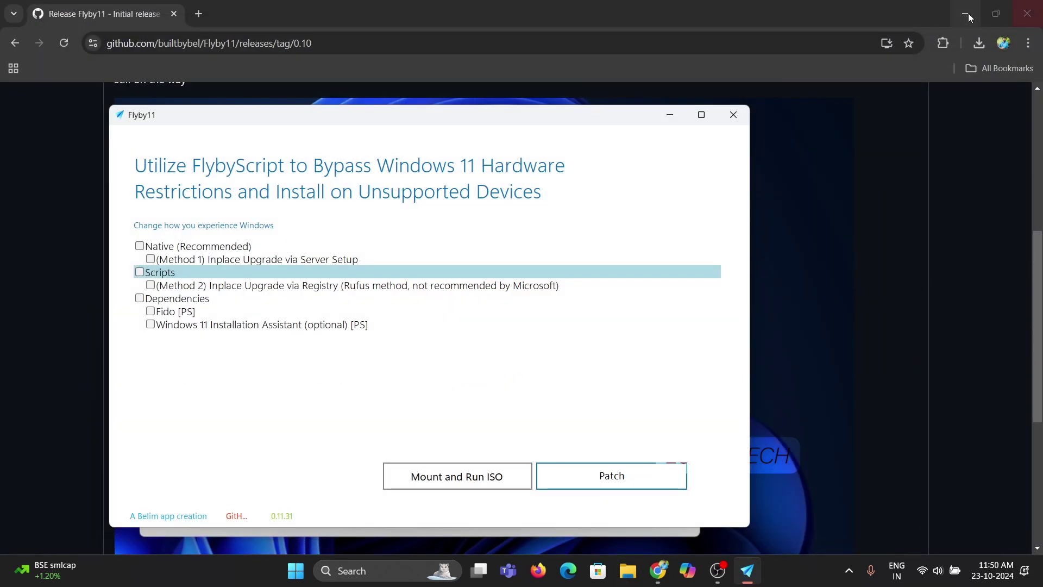
Clear other windows, move Flyby11 up and right, and tick the Fido [PS] dependency
{"action": "left_click", "coordinate": [965, 14]}
{"action": "left_click_drag", "start_coordinate": [609, 120], "coordinate": [719, 85]}
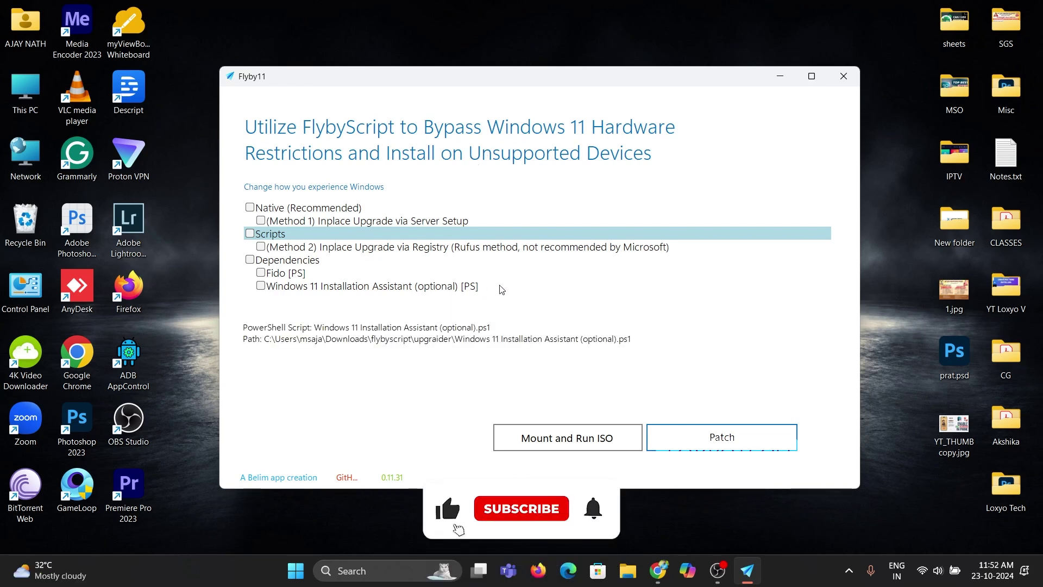
{"action": "left_click", "coordinate": [261, 272]}
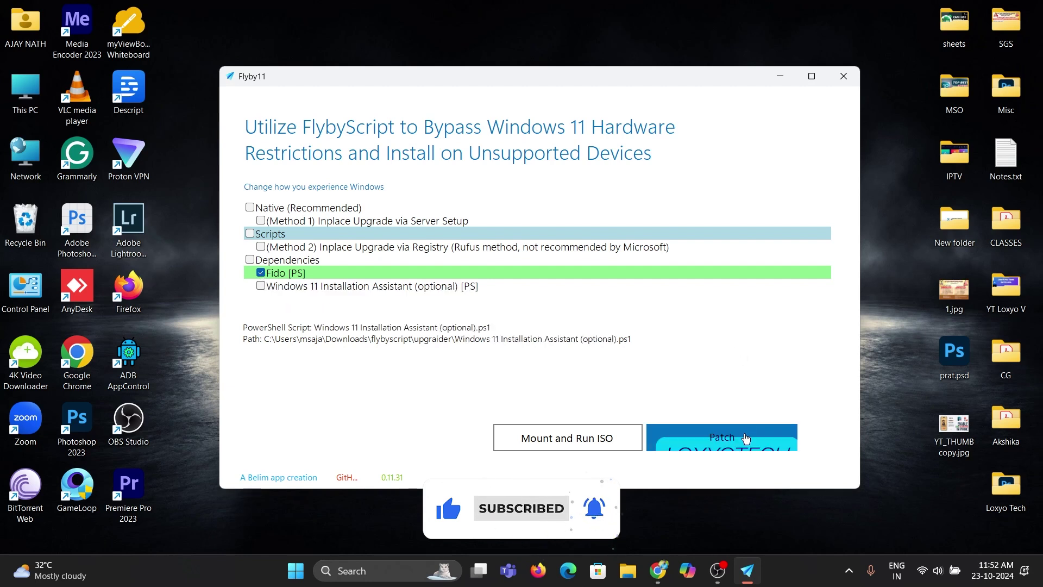
Run Patch to launch the Fido downloader and choose Windows 11 as the version
{"action": "left_click", "coordinate": [746, 439]}
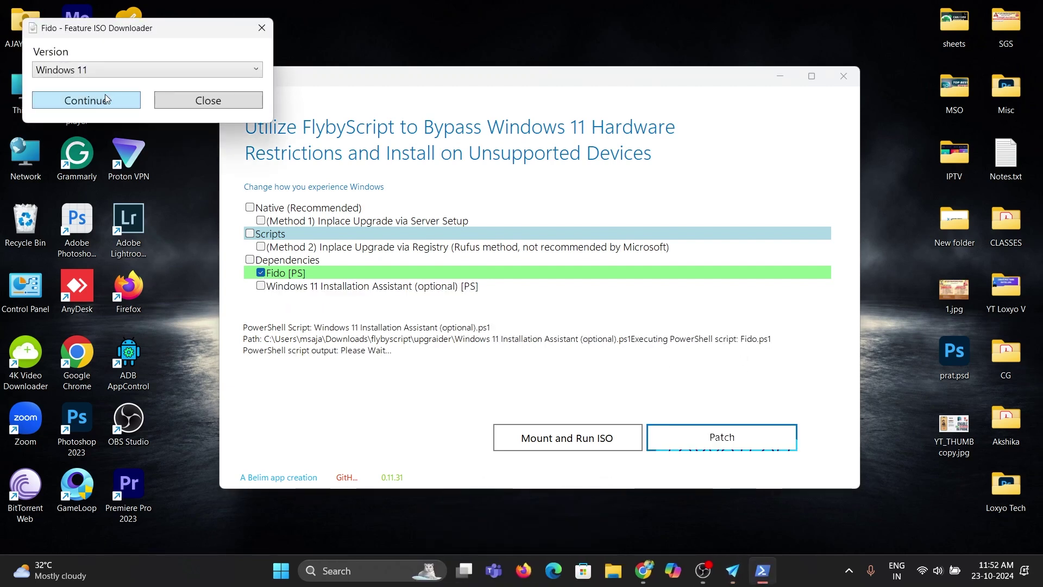
{"action": "left_click_drag", "start_coordinate": [142, 31], "coordinate": [393, 88]}
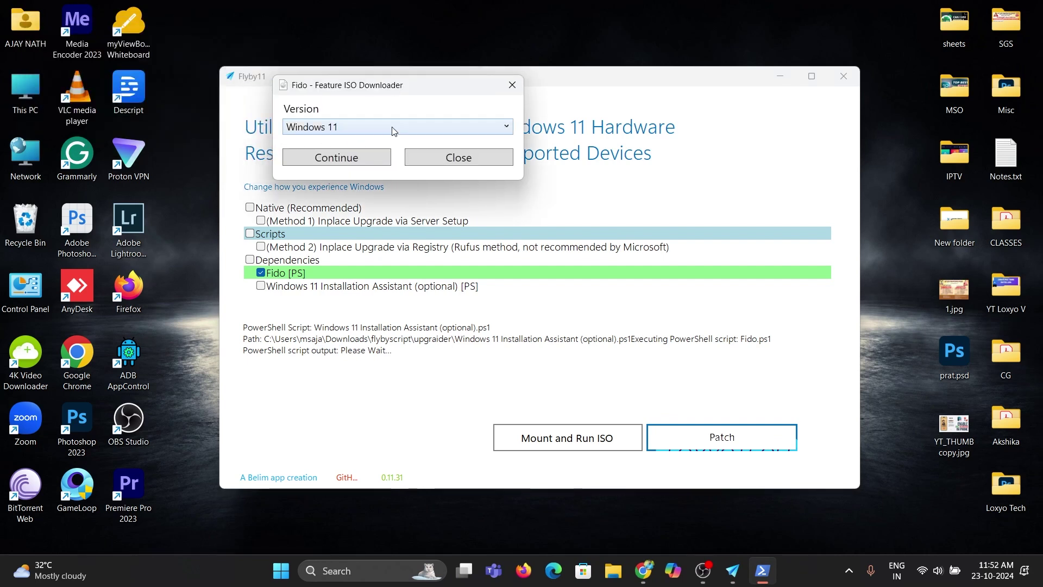
{"action": "left_click", "coordinate": [352, 128]}
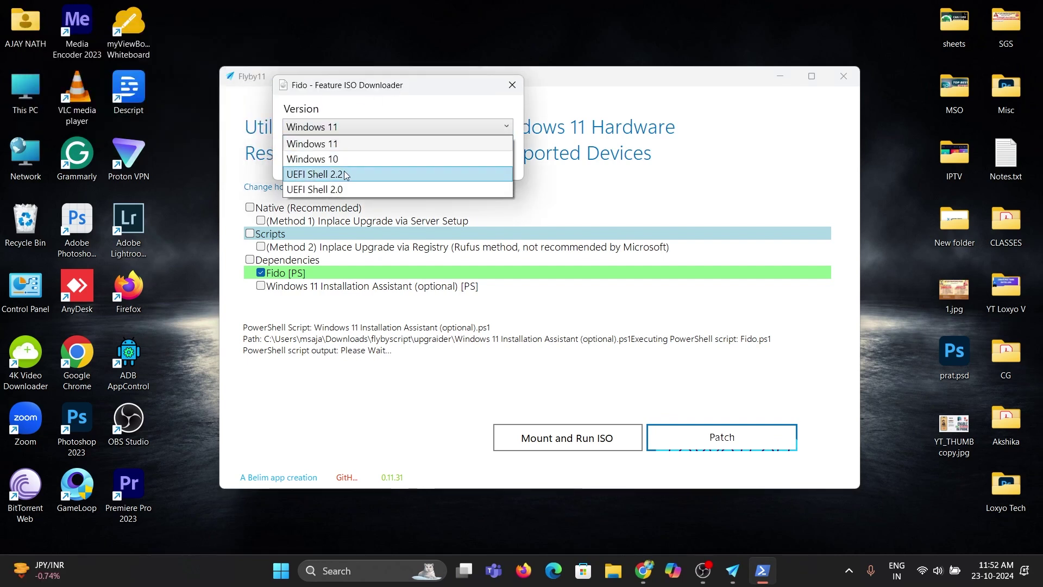
{"action": "left_click", "coordinate": [346, 145]}
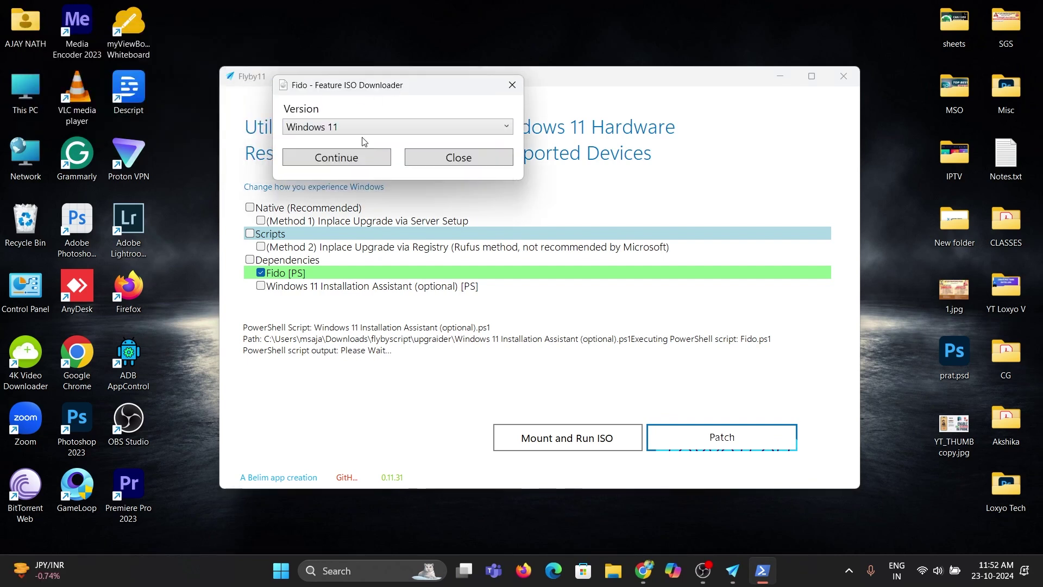
{"action": "left_click", "coordinate": [336, 163]}
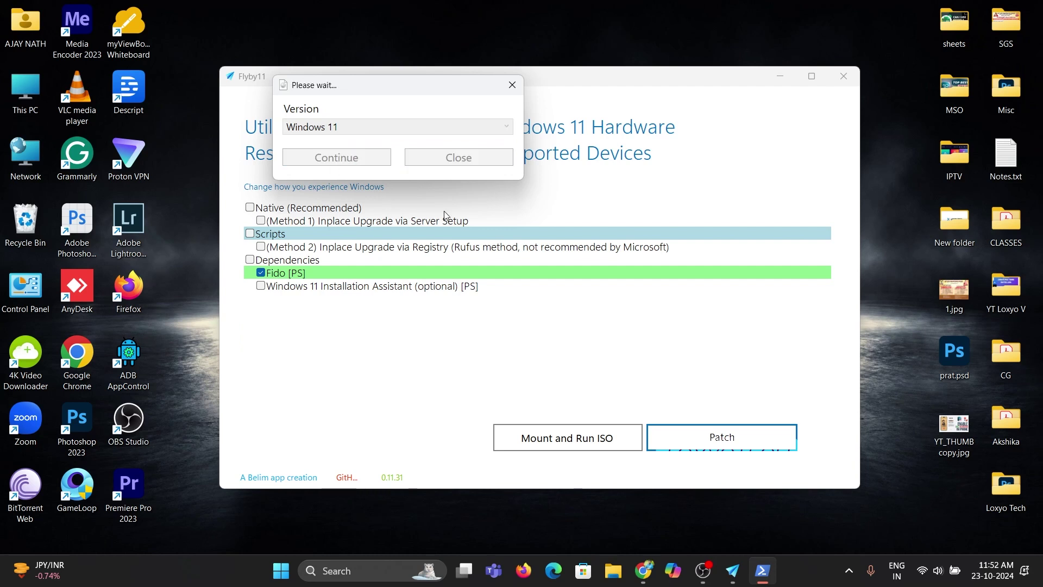
Choose the 24H2 release and the Windows 11 Home/Pro/Edu edition in Fido
{"action": "left_click", "coordinate": [335, 168]}
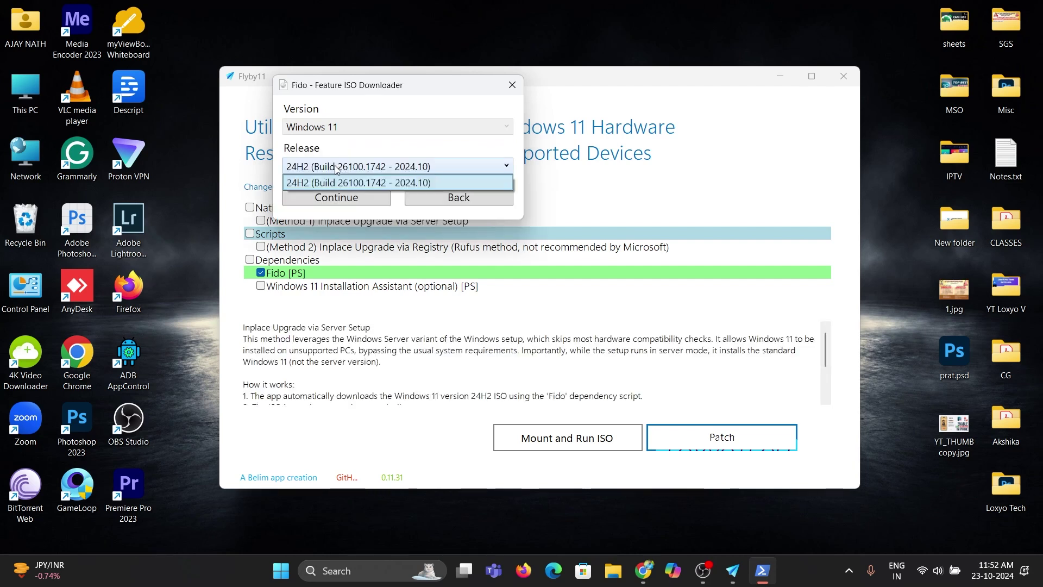
{"action": "left_click", "coordinate": [304, 183]}
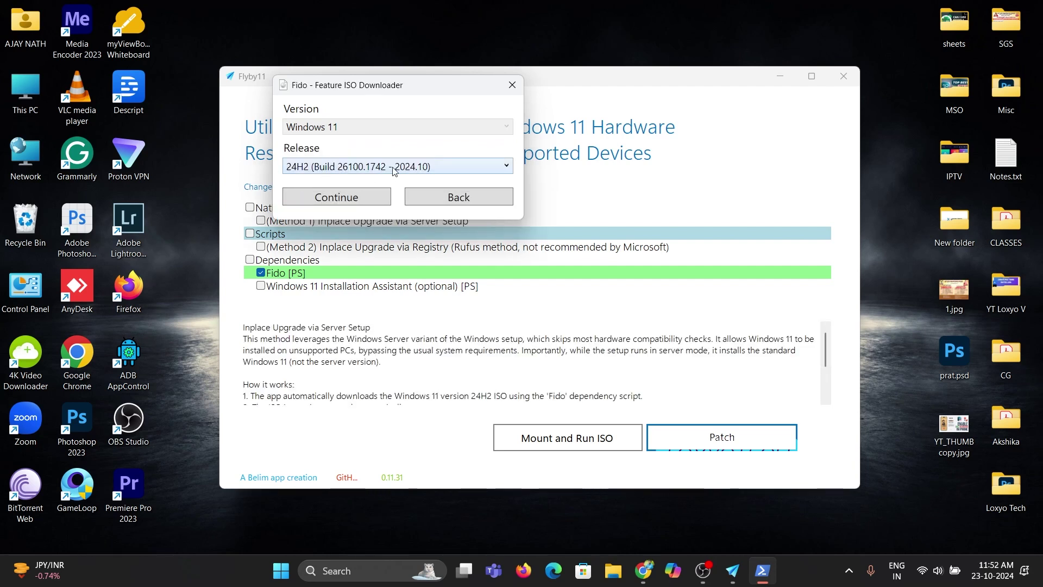
{"action": "left_click", "coordinate": [347, 201]}
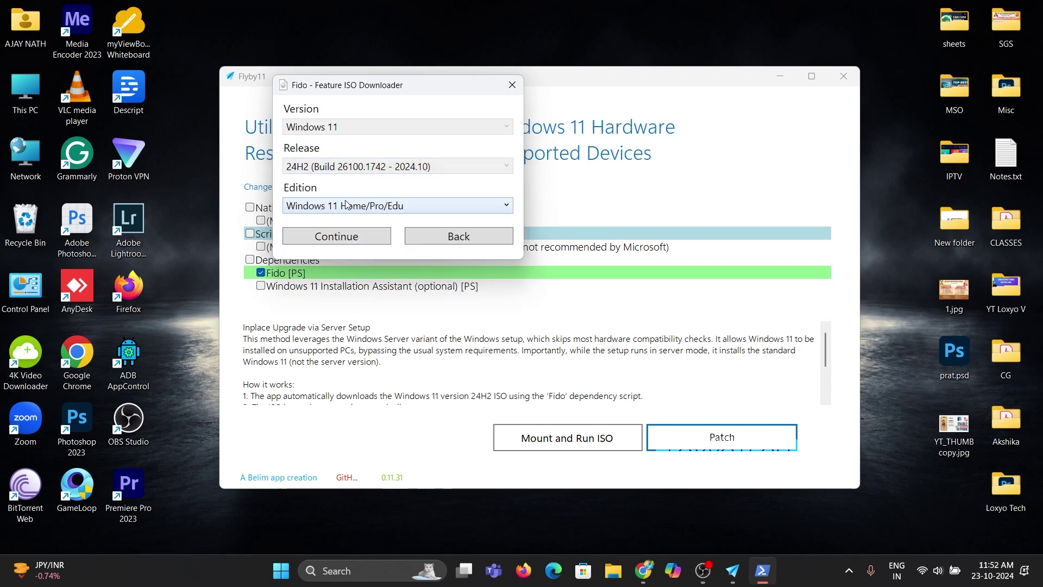
{"action": "left_click", "coordinate": [330, 206]}
{"action": "left_click", "coordinate": [380, 223]}
{"action": "left_click", "coordinate": [359, 243]}
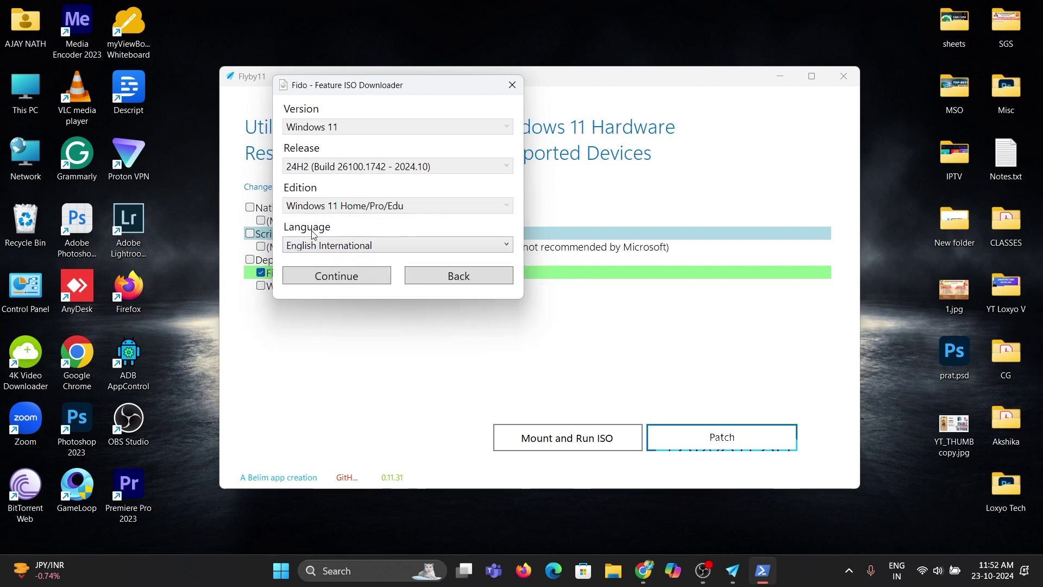
Pick English International as the language and keep x64 as the architecture
{"action": "left_click", "coordinate": [410, 248]}
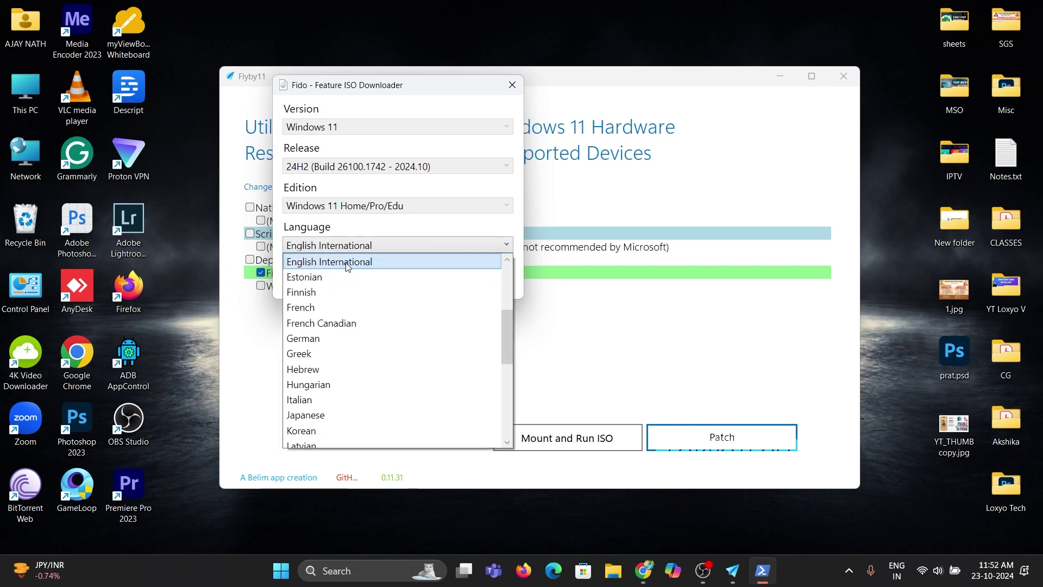
{"action": "left_click", "coordinate": [355, 265]}
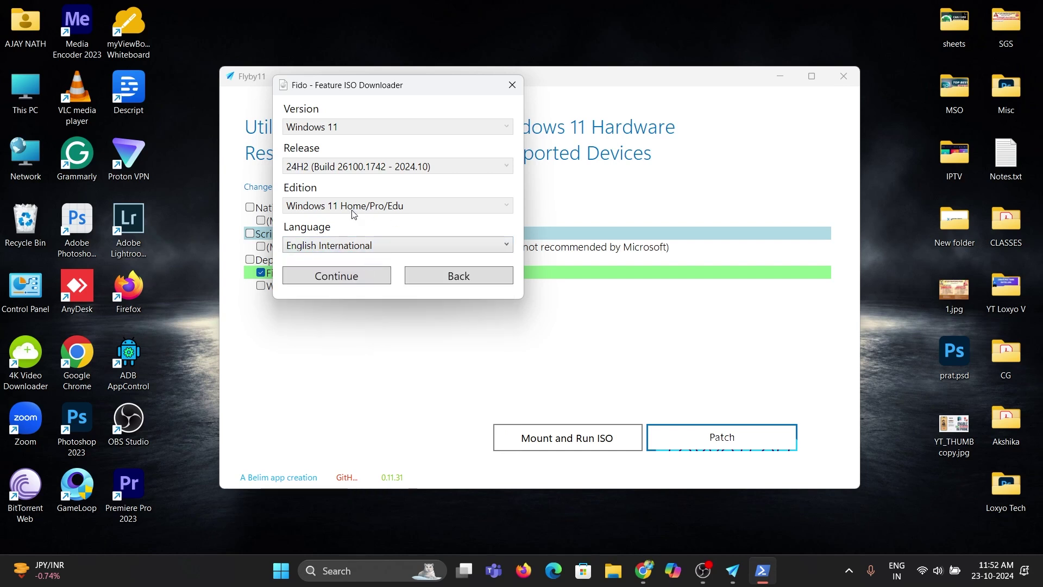
{"action": "left_click", "coordinate": [337, 277]}
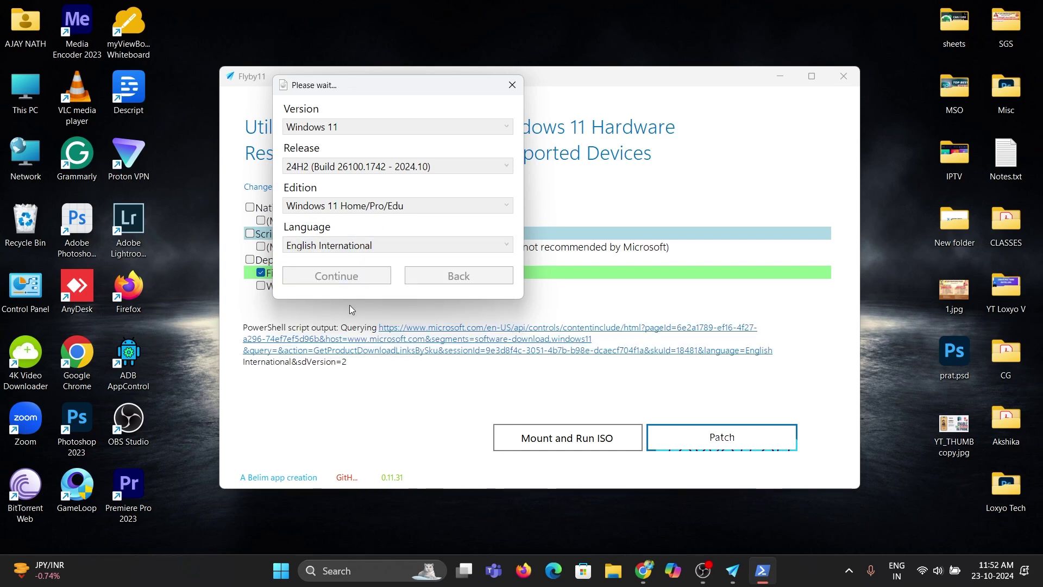
{"action": "left_click", "coordinate": [341, 286]}
Confirm x64, watch the 5.4 GB Win11 24H2 ISO finish in Downloads, and minimize Chrome
{"action": "left_click", "coordinate": [307, 300]}
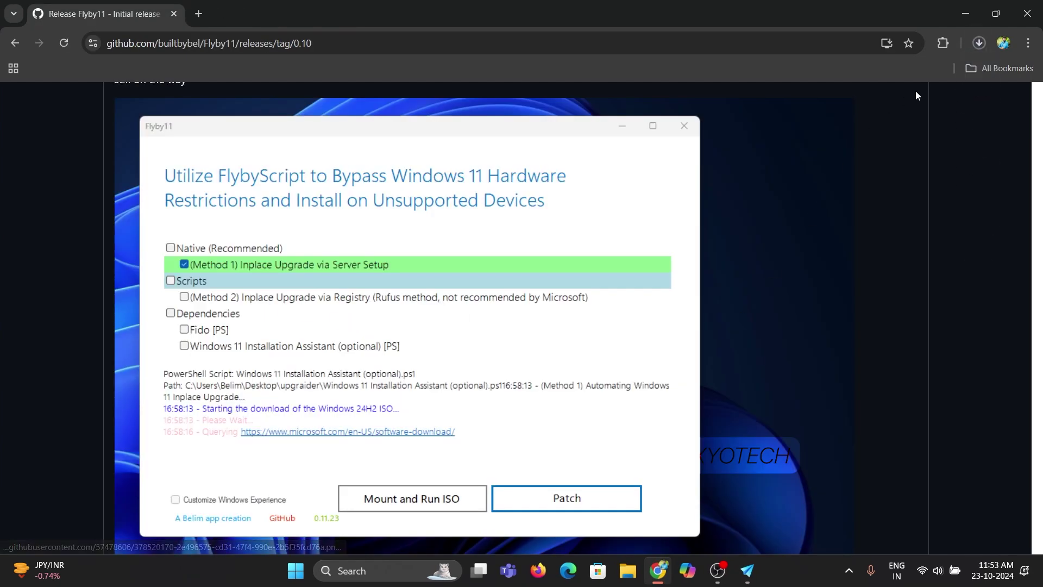
{"action": "left_click", "coordinate": [979, 42]}
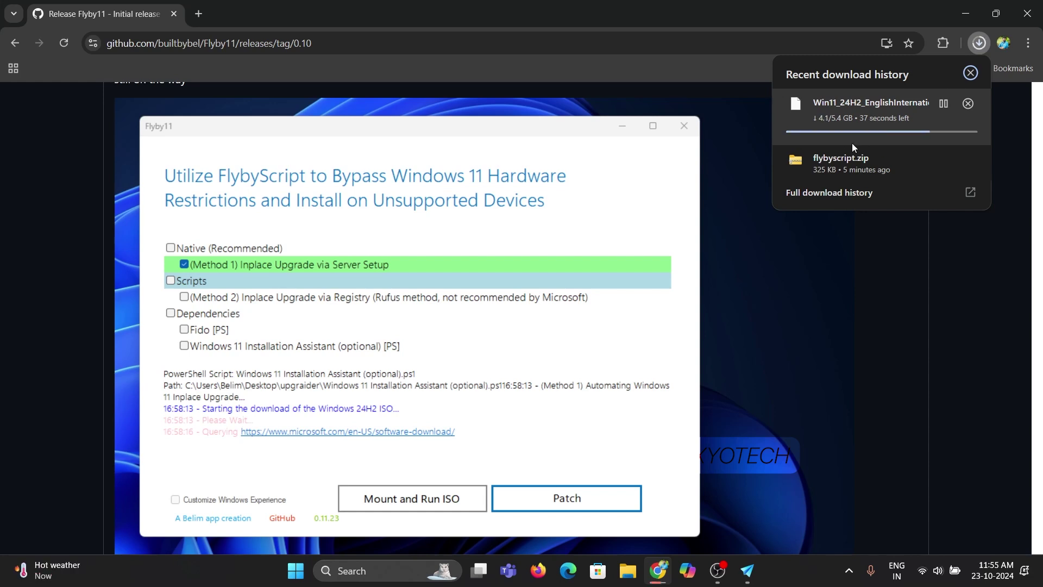
{"action": "scroll", "coordinate": [634, 435], "scroll_direction": "up", "scroll_amount": 4}
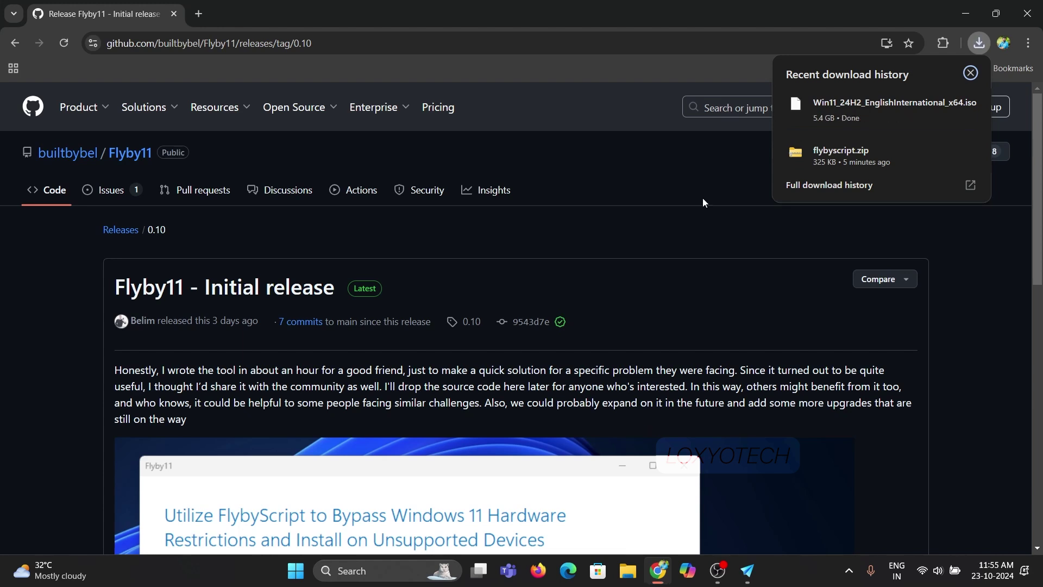
{"action": "left_click", "coordinate": [961, 12]}
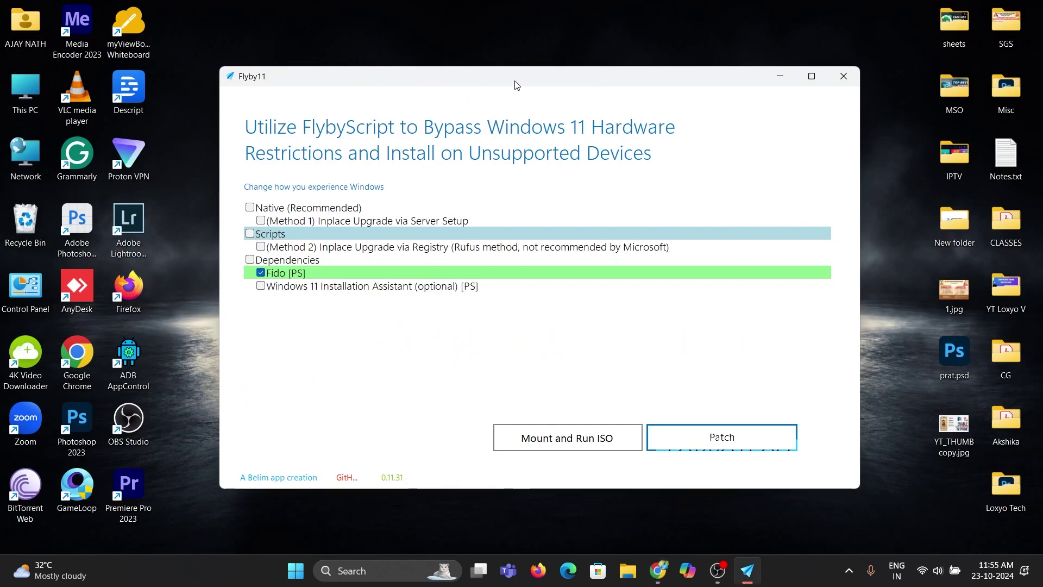
Tick (Method 1) Inplace Upgrade via Server Setup and untick Fido [PS]
{"action": "left_click", "coordinate": [260, 220]}
{"action": "mouse_move", "coordinate": [372, 287]}
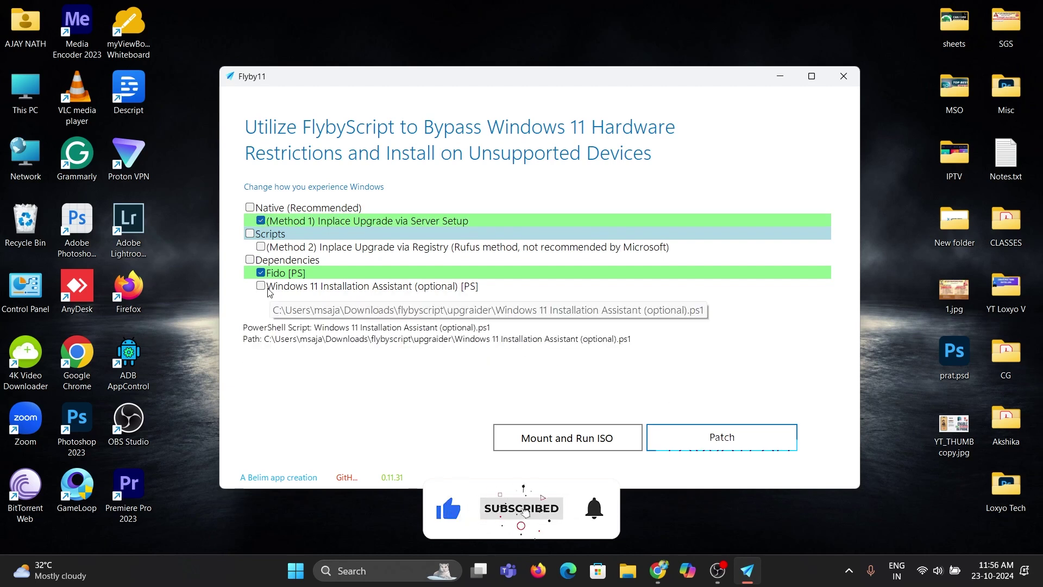
{"action": "left_click", "coordinate": [261, 274]}
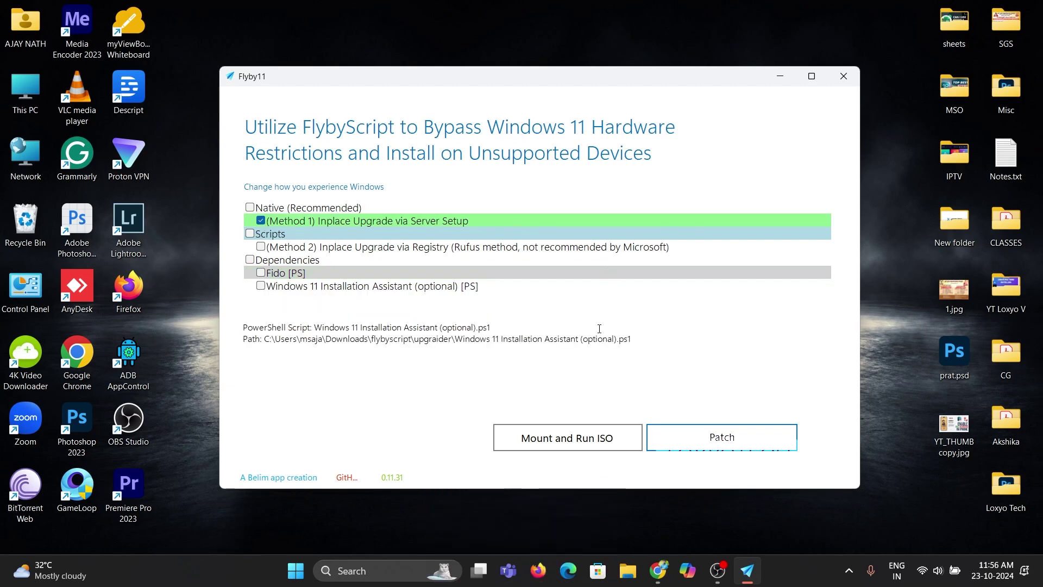
Mount the Win11_24H2 ISO from Downloads and allow its setup program to run
{"action": "left_click", "coordinate": [561, 440]}
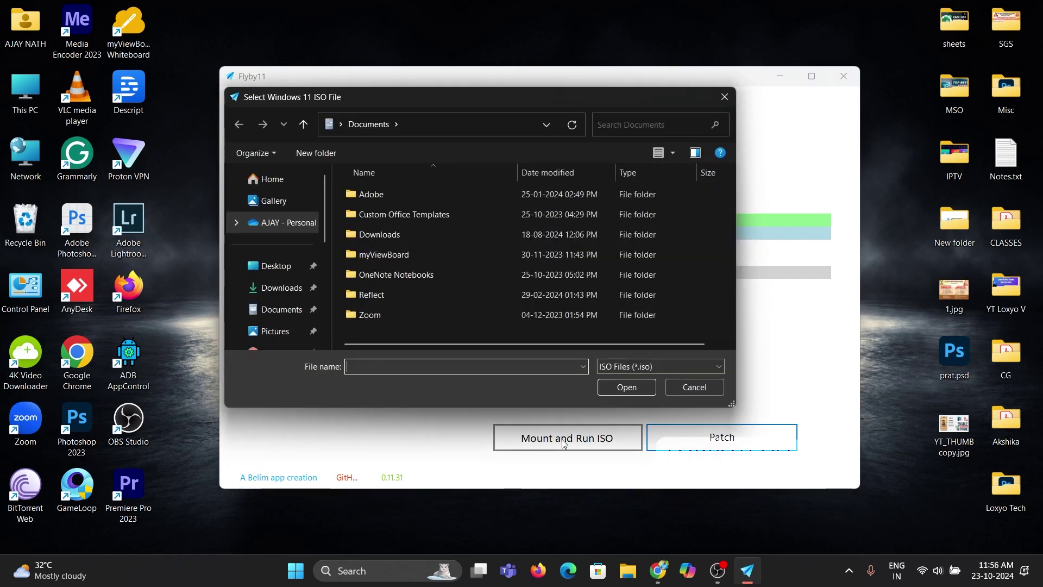
{"action": "left_click", "coordinate": [276, 266]}
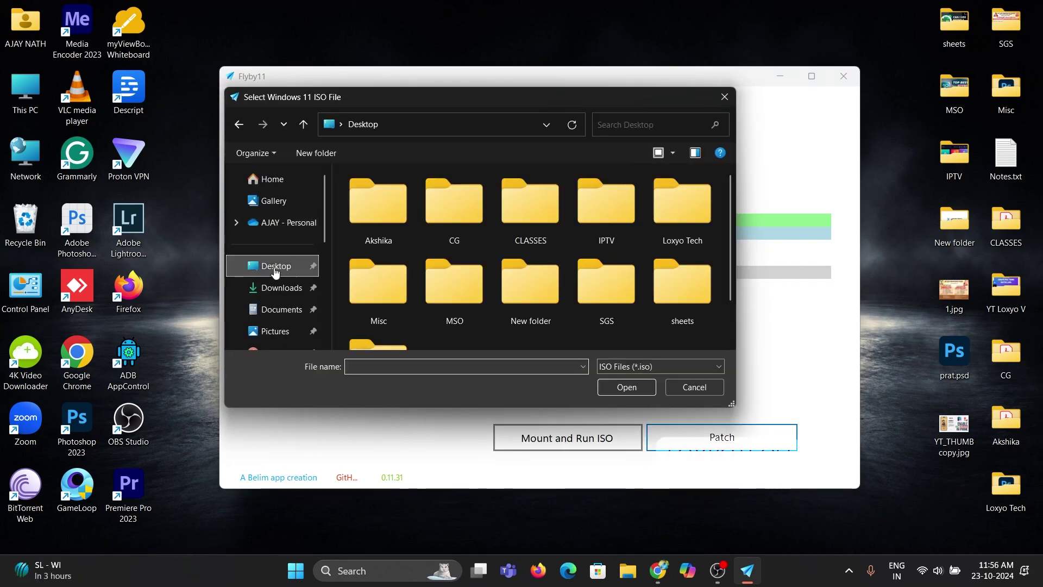
{"action": "left_click", "coordinate": [281, 288]}
{"action": "left_click", "coordinate": [398, 214]}
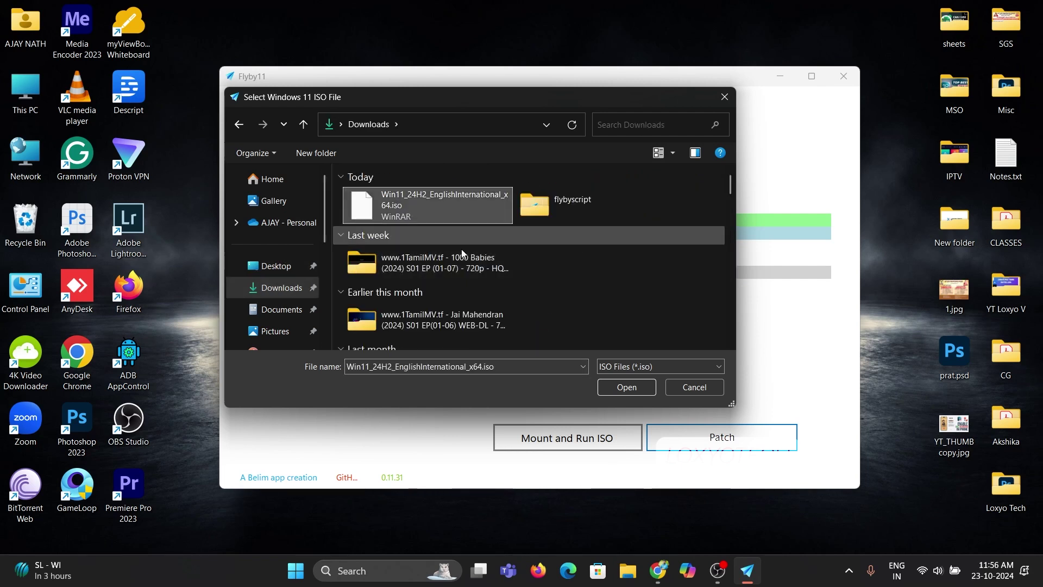
{"action": "left_click", "coordinate": [607, 388]}
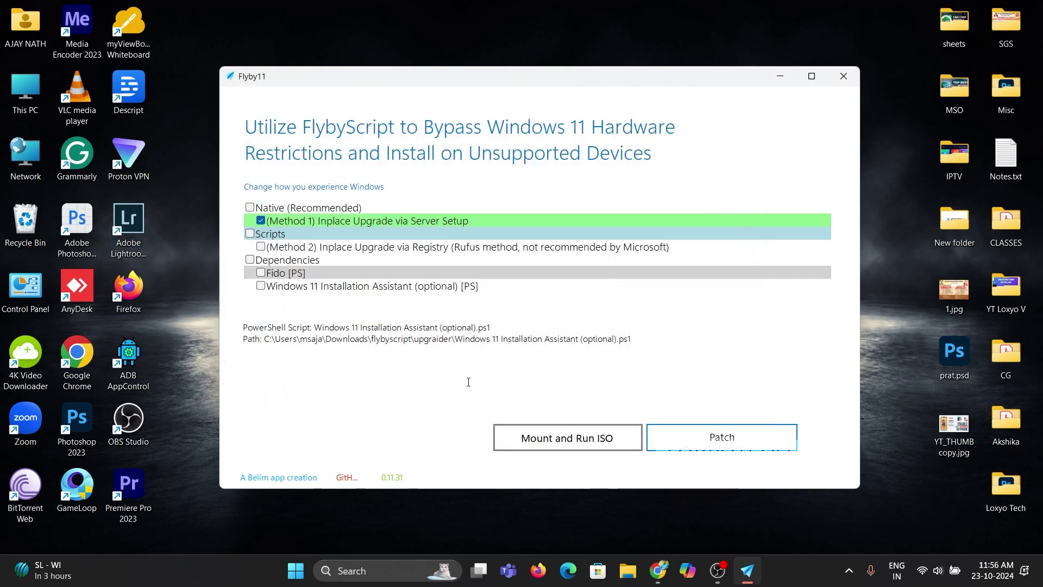
{"action": "left_click", "coordinate": [570, 309]}
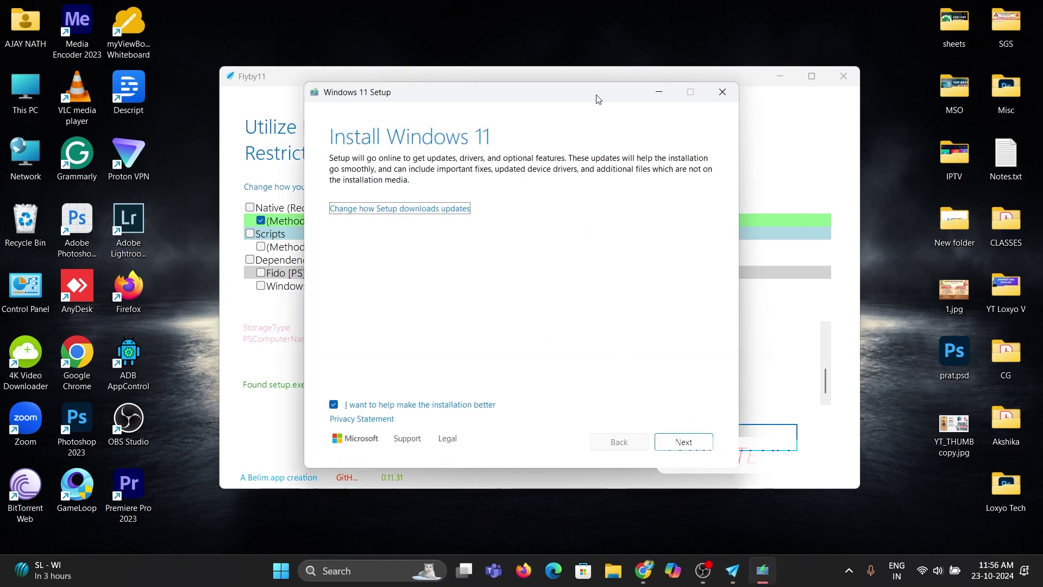
Dismiss the setup notice and choose Not right now for updates and drivers
{"action": "left_click_drag", "start_coordinate": [596, 94], "coordinate": [578, 289]}
{"action": "left_click", "coordinate": [616, 337]}
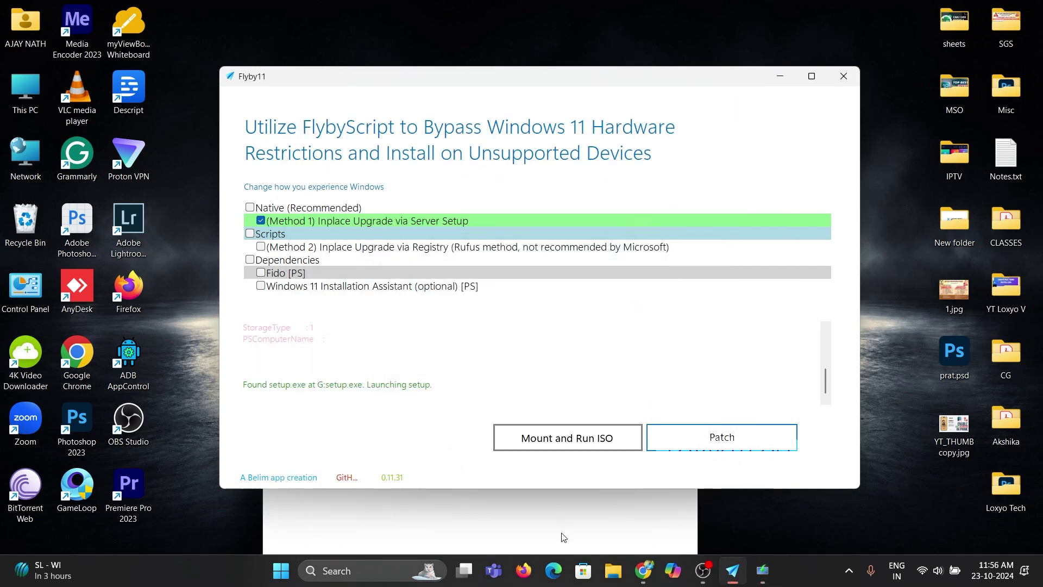
{"action": "left_click", "coordinate": [586, 530]}
{"action": "left_click_drag", "start_coordinate": [586, 362], "coordinate": [606, 130]}
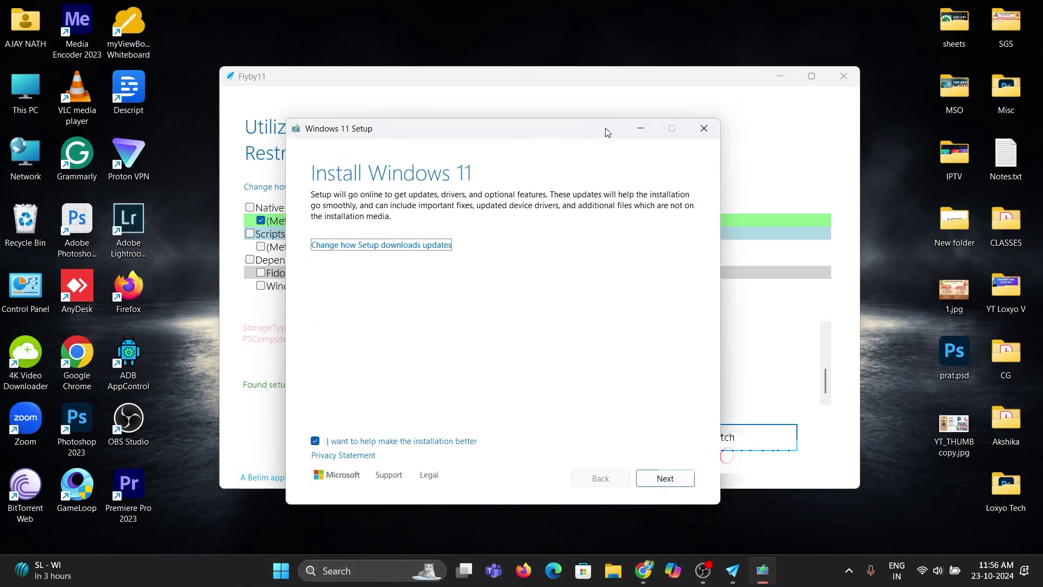
{"action": "left_click", "coordinate": [420, 245]}
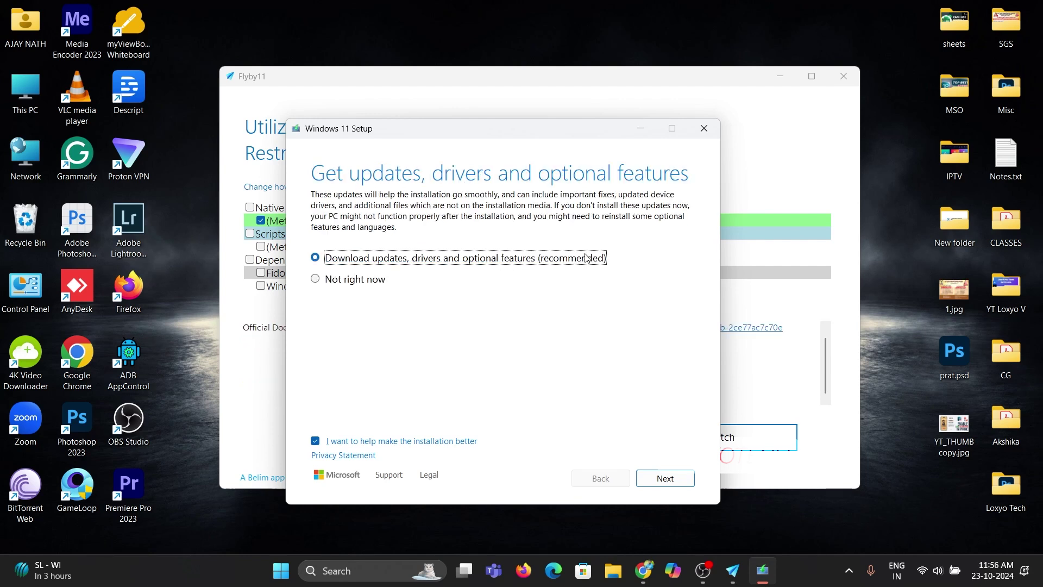
{"action": "left_click", "coordinate": [341, 279]}
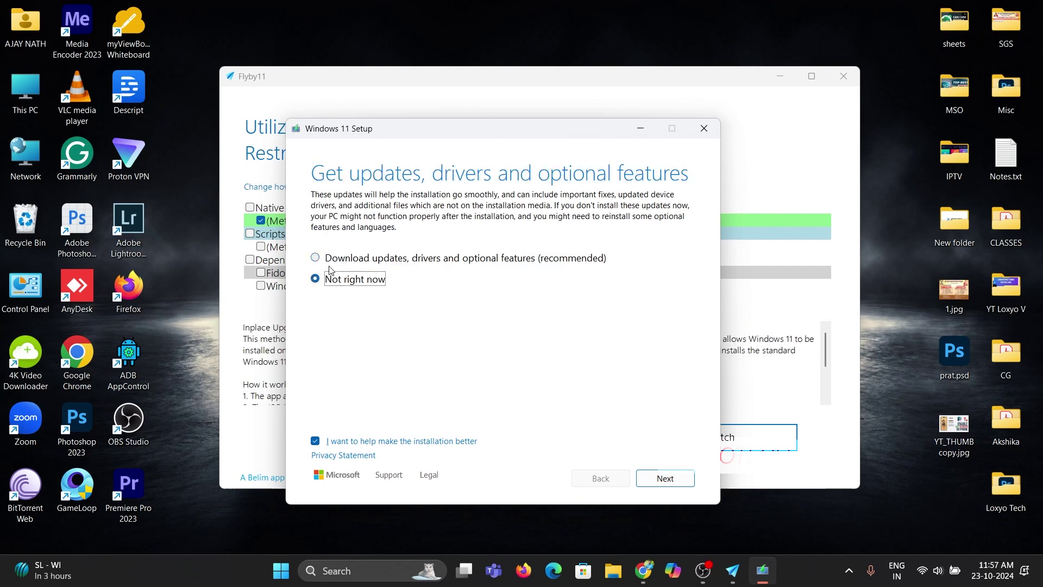
{"action": "left_click", "coordinate": [645, 482]}
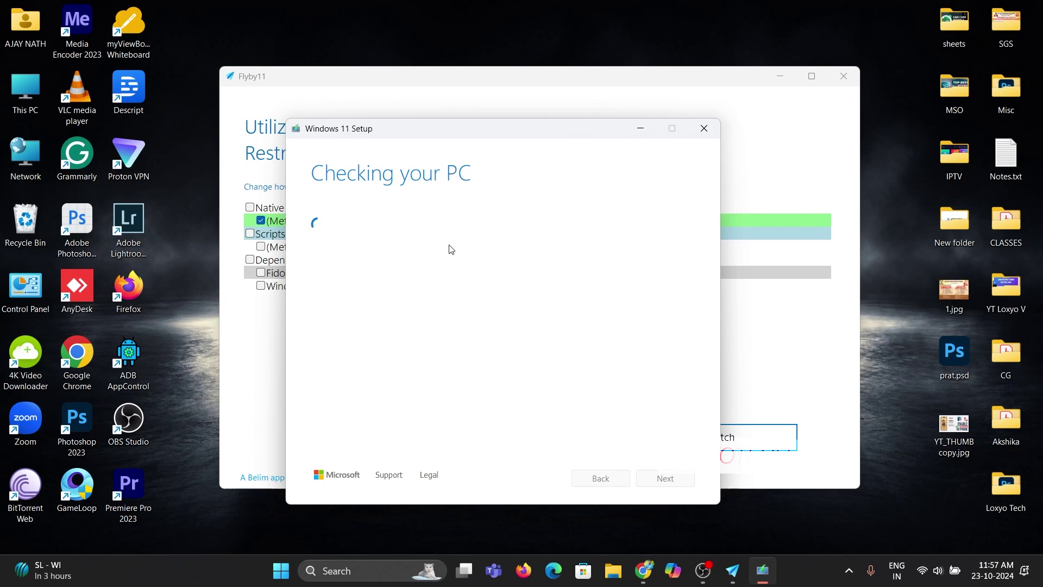
Accept the Windows 11 licence terms, then quit Setup with Yes and uncover Flyby11
{"action": "mouse_move", "coordinate": [484, 135]}
{"action": "left_mouse_down"}
{"action": "mouse_move", "coordinate": [567, 147]}
{"action": "mouse_move", "coordinate": [535, 113]}
{"action": "left_mouse_up"}
{"action": "scroll", "coordinate": [736, 227], "scroll_direction": "down", "scroll_amount": 5}
{"action": "scroll", "coordinate": [735, 227], "scroll_direction": "down", "scroll_amount": 5}
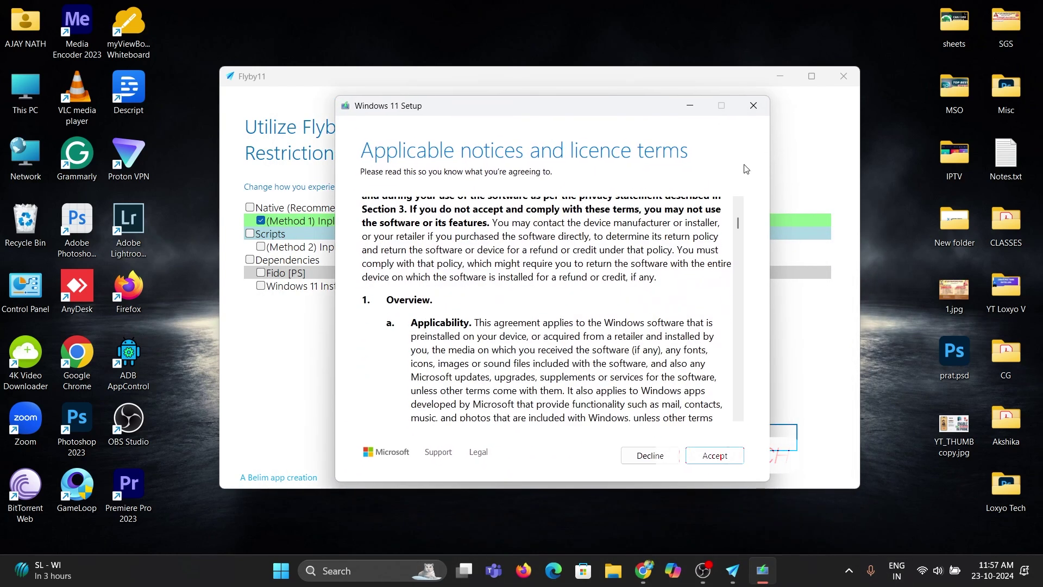
{"action": "left_click_drag", "start_coordinate": [736, 227], "coordinate": [742, 430]}
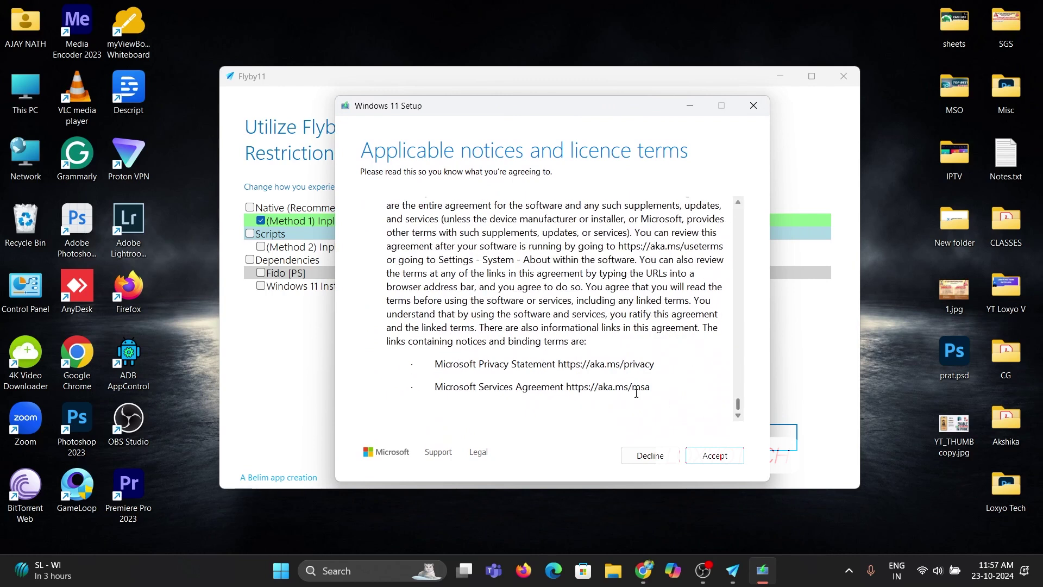
{"action": "left_click", "coordinate": [715, 456]}
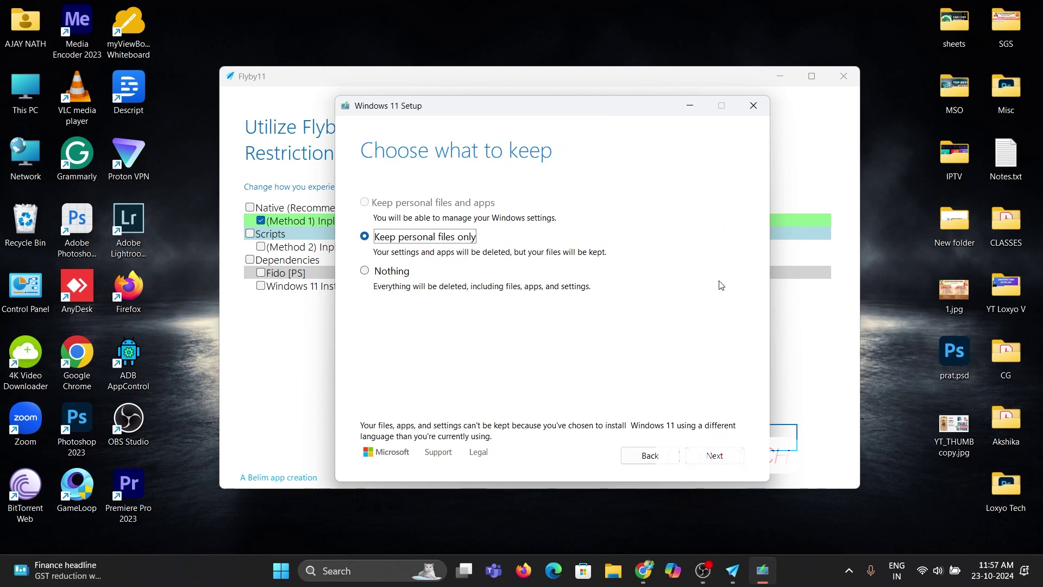
{"action": "left_click", "coordinate": [753, 106]}
{"action": "left_click", "coordinate": [502, 334]}
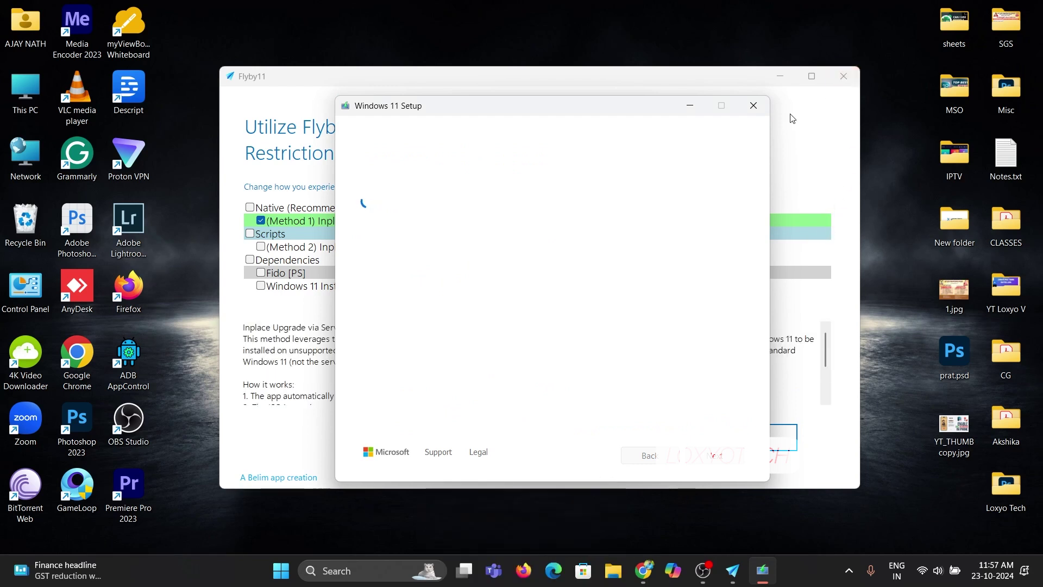
{"action": "mouse_move", "coordinate": [623, 107]}
{"action": "left_mouse_down"}
{"action": "mouse_move", "coordinate": [782, 168]}
{"action": "mouse_move", "coordinate": [645, 119]}
{"action": "left_mouse_up"}
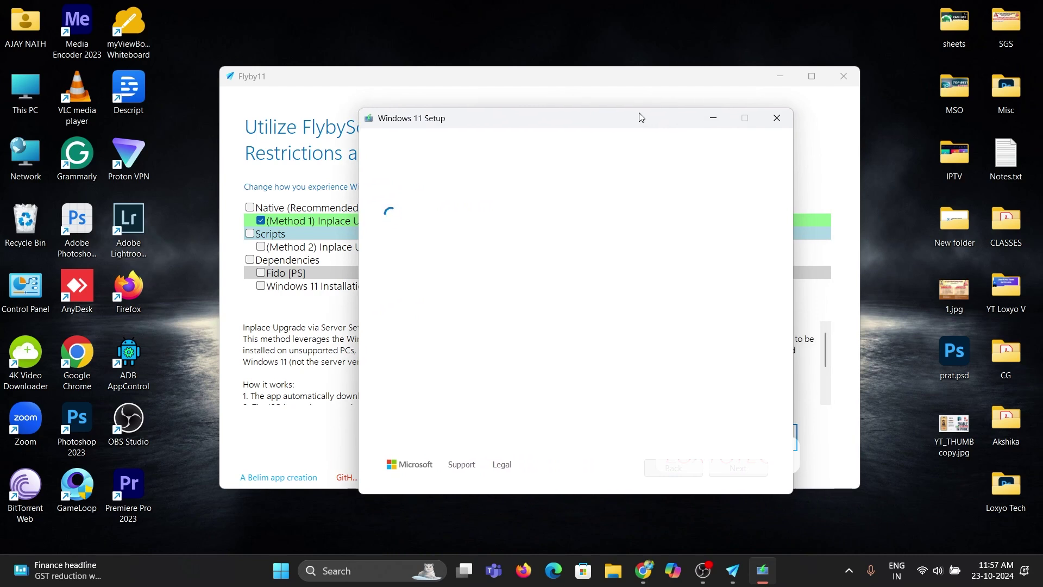